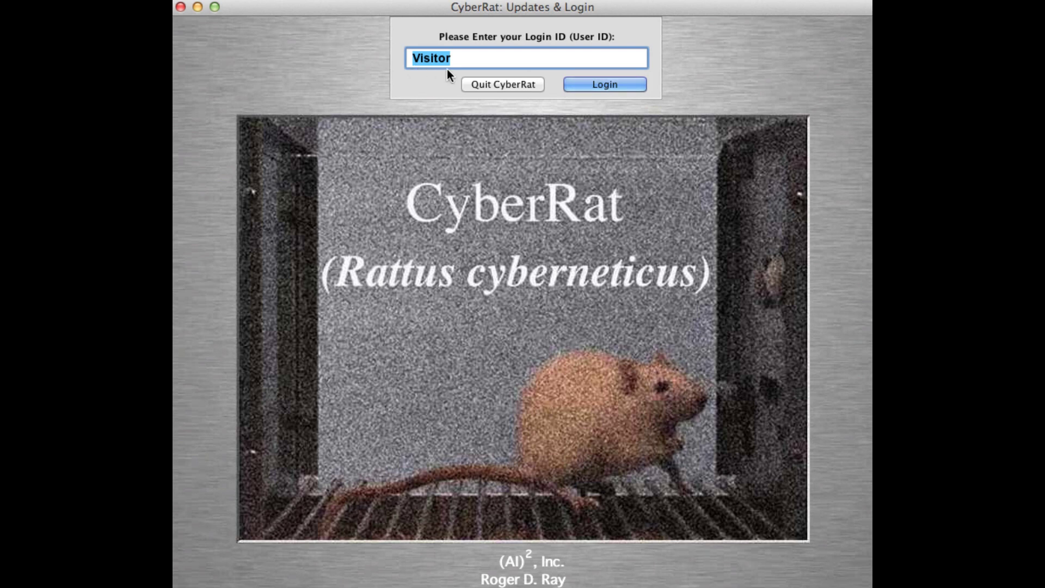
Step: Log in with the Visitor ID and accept the Visitor's Limitations
left_click(598, 85)
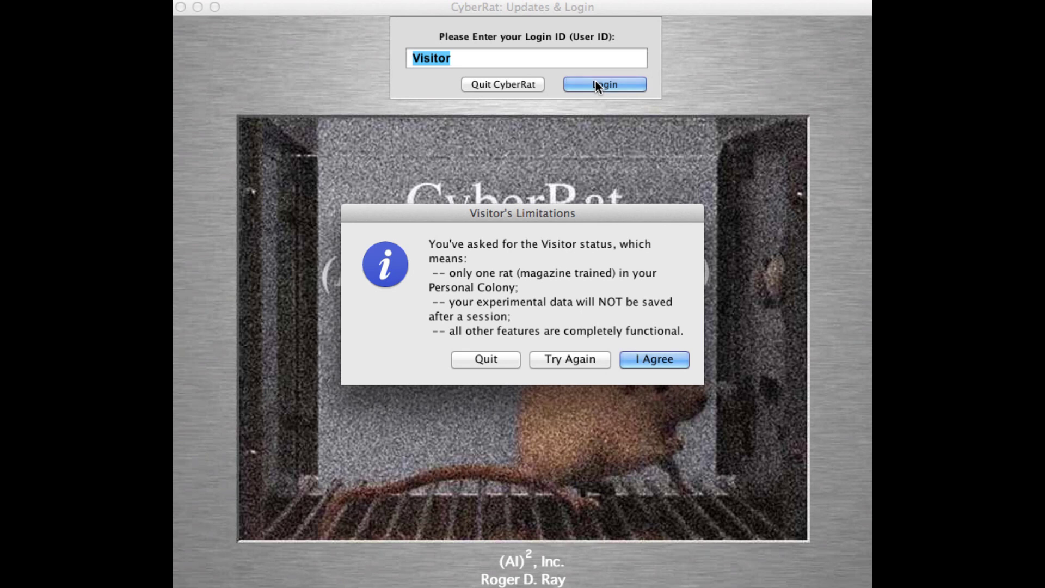
left_click(659, 360)
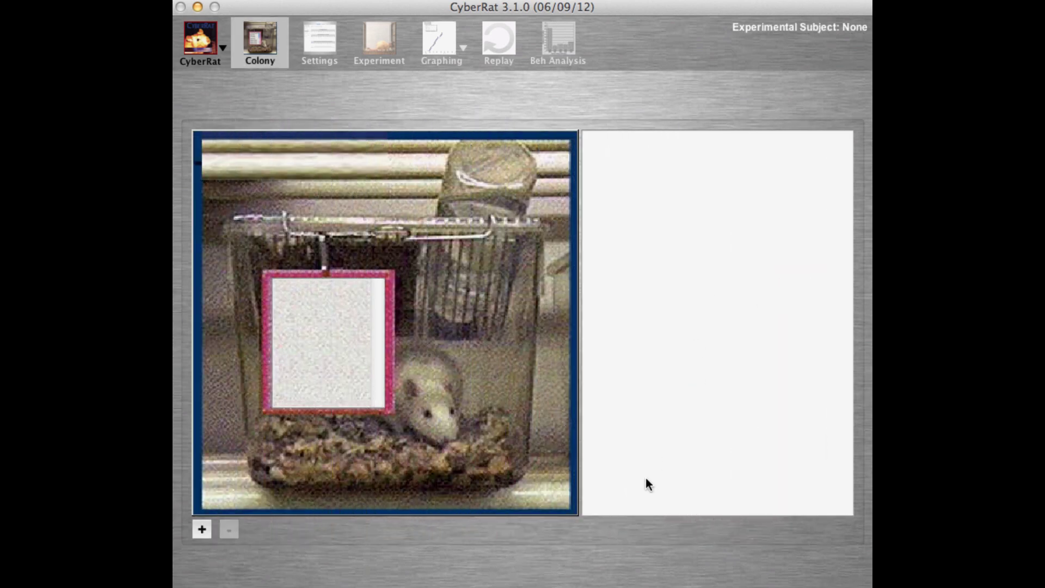
Step: Add a Water Magazine Trained rat, Homer312, to the colony and bring up its settings
left_click(200, 529)
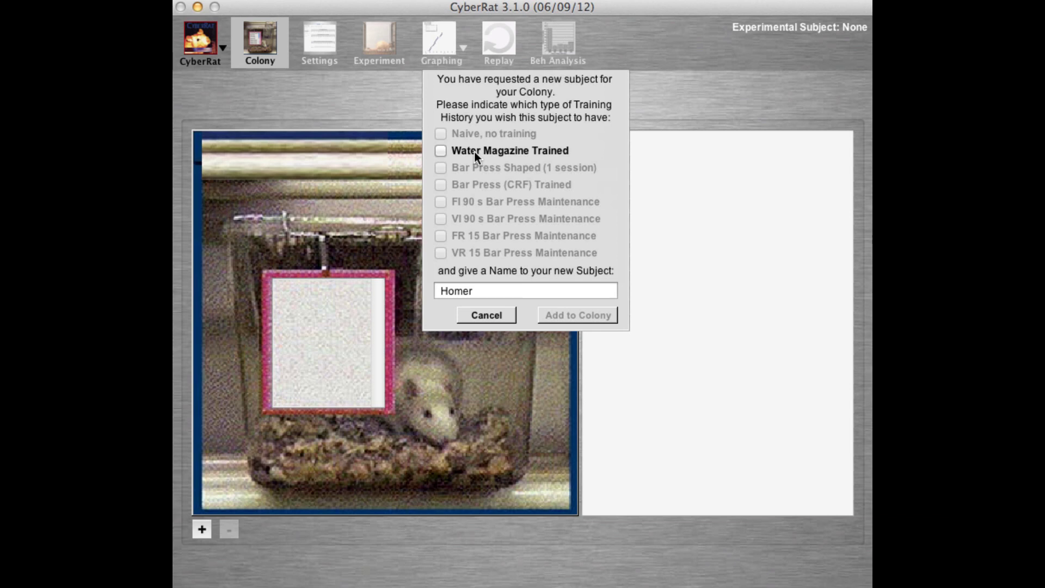
left_click(474, 152)
left_click(581, 314)
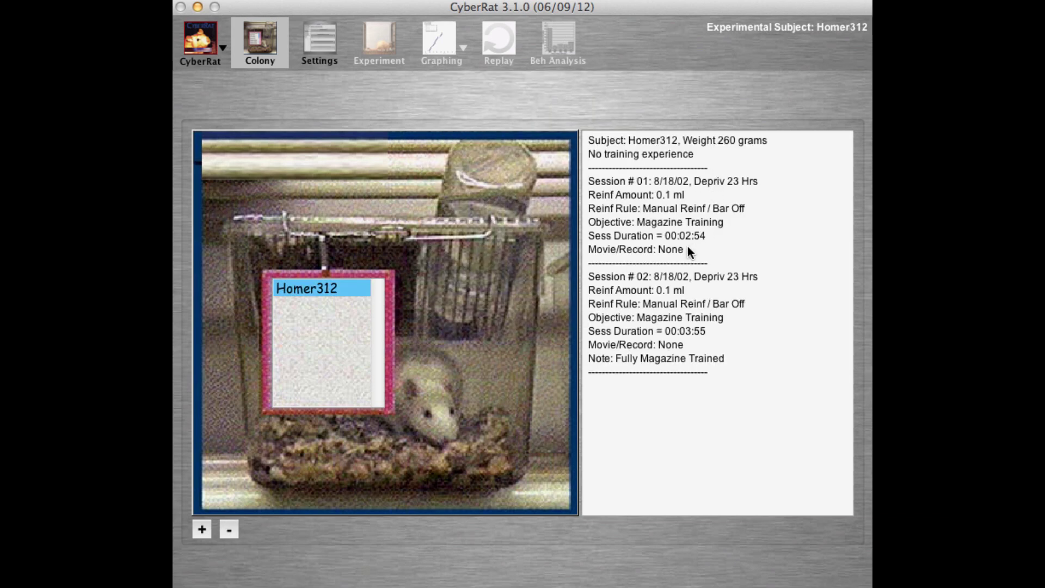
left_click(317, 53)
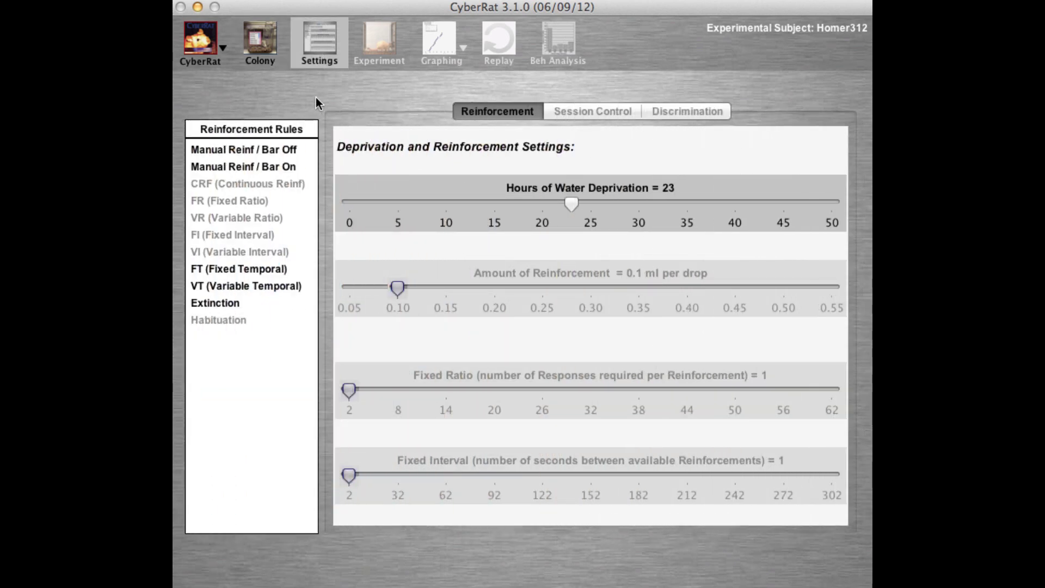
Step: Choose Manual Reinf / Bar On, check the 30-minute session conditions, and start the chamber session
left_click(262, 167)
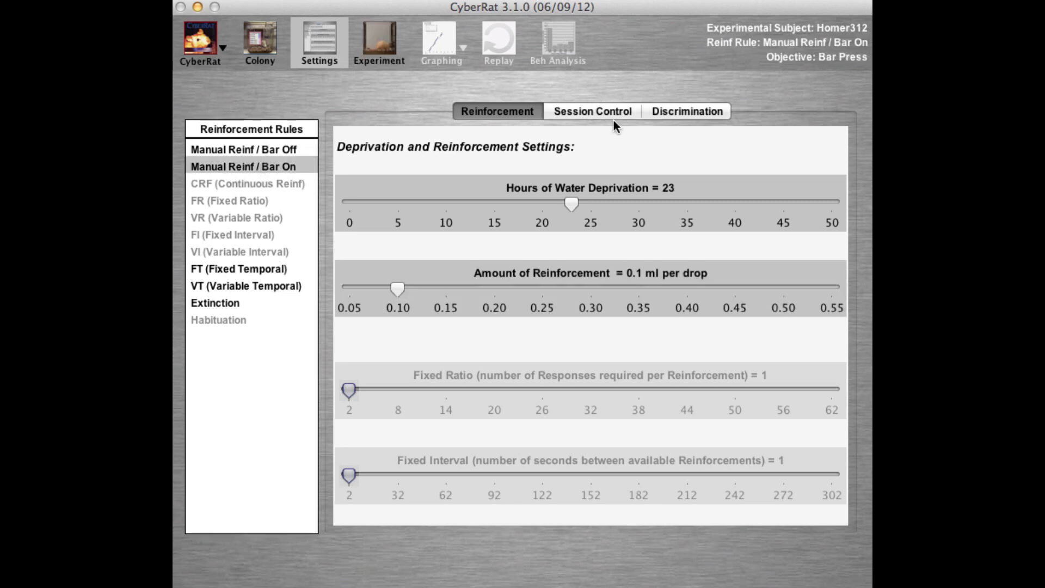
left_click(587, 112)
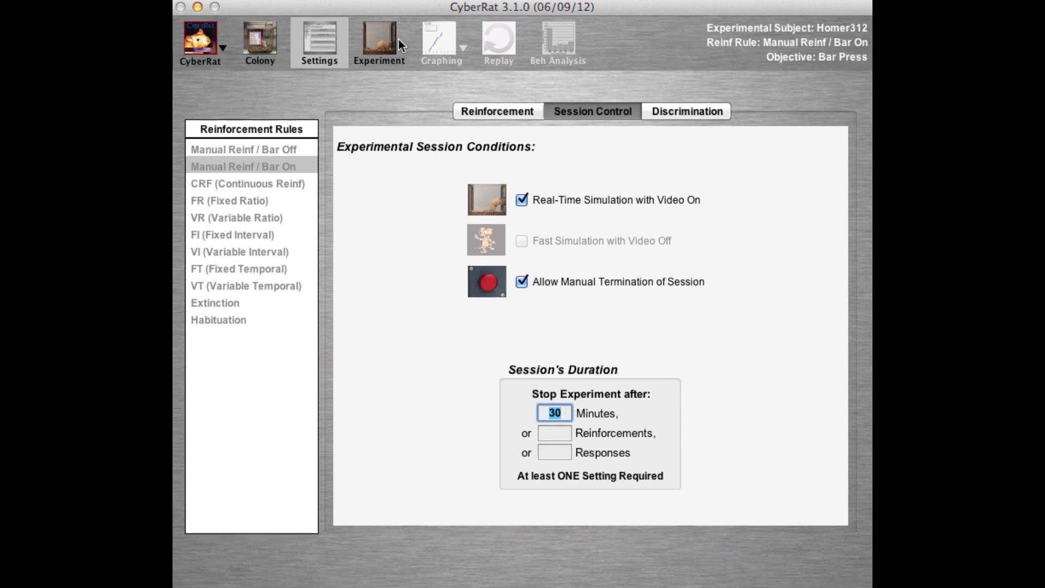
left_click(381, 38)
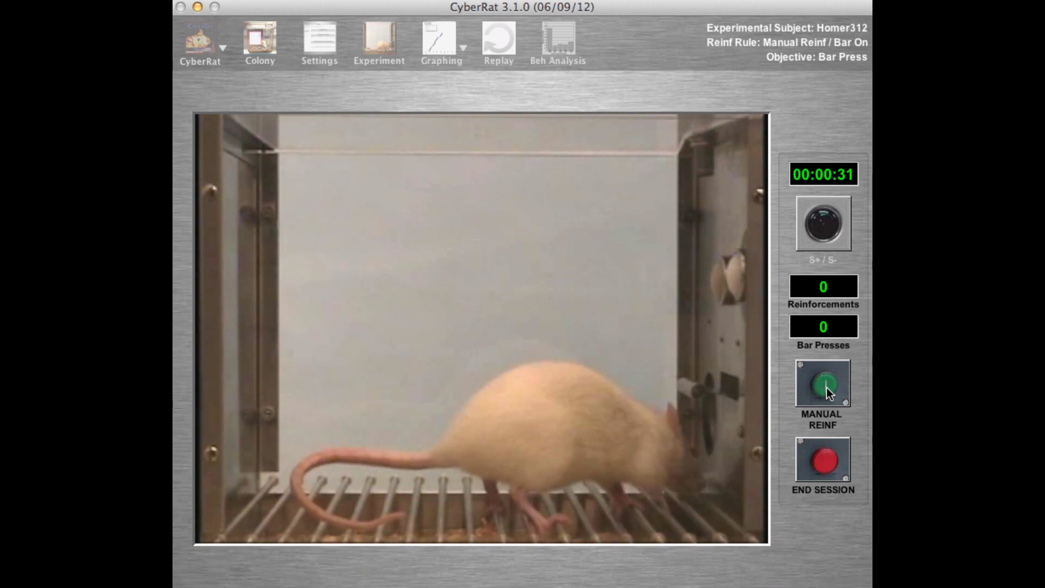
Step: Give six manual water reinforcements as the rat approaches the bar
left_click(827, 388)
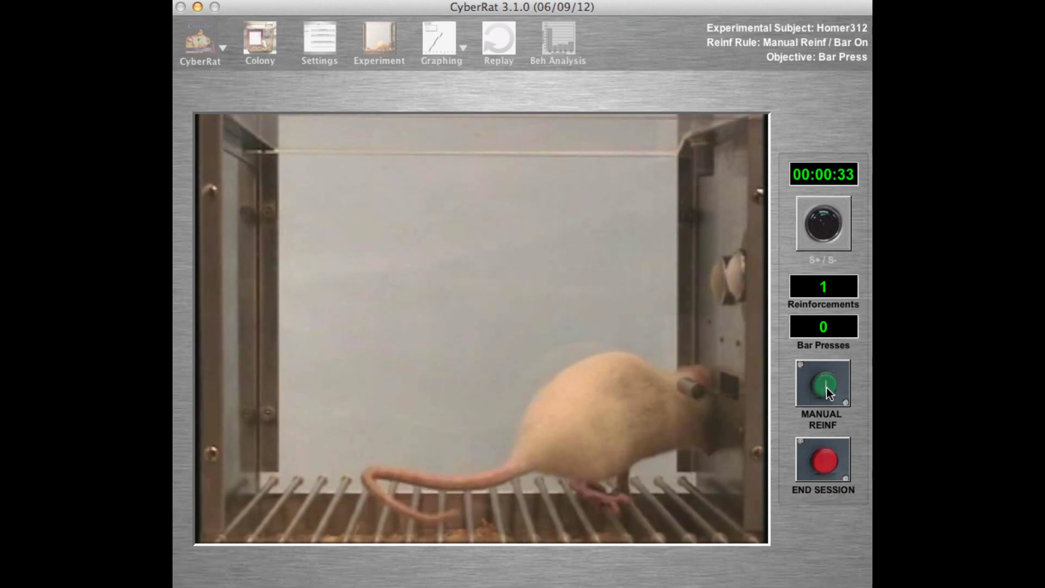
left_click(821, 393)
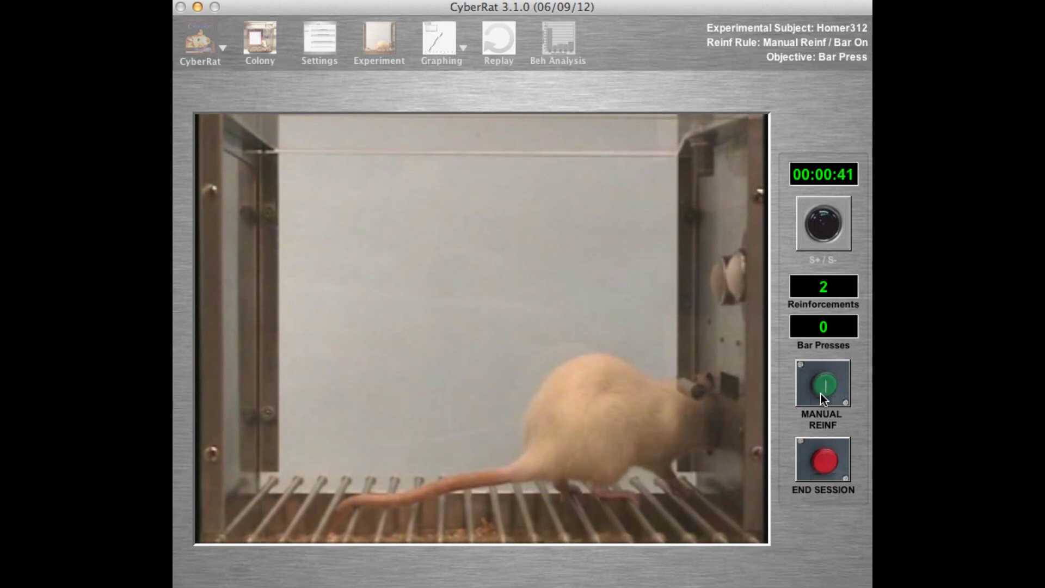
left_click(821, 394)
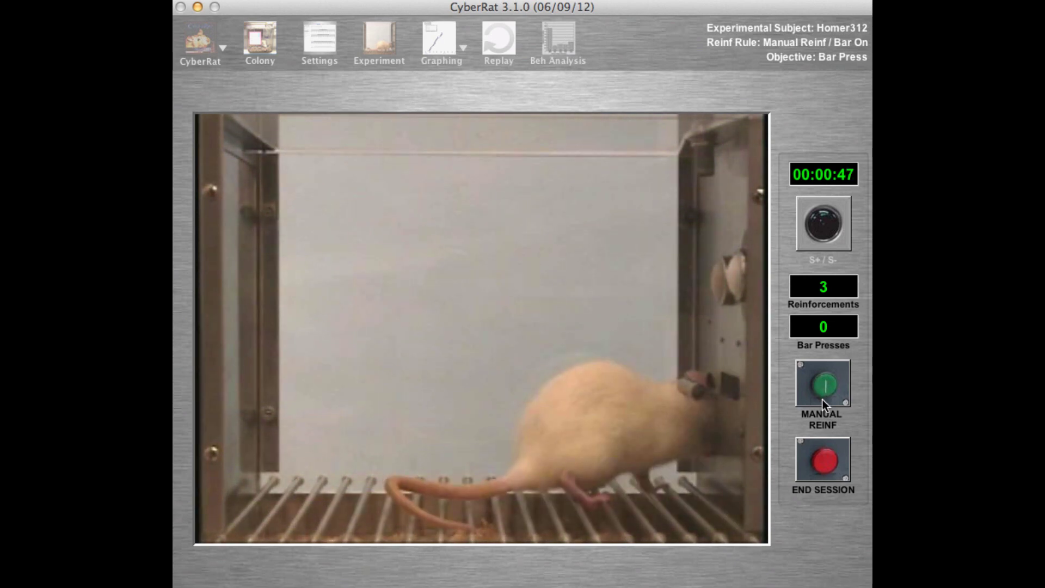
left_click(823, 400)
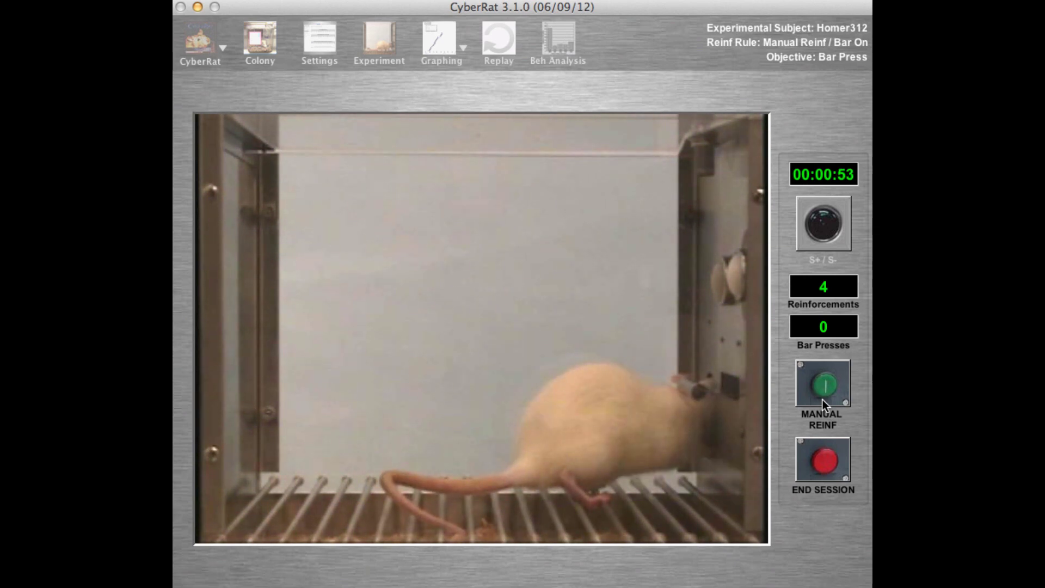
left_click(823, 399)
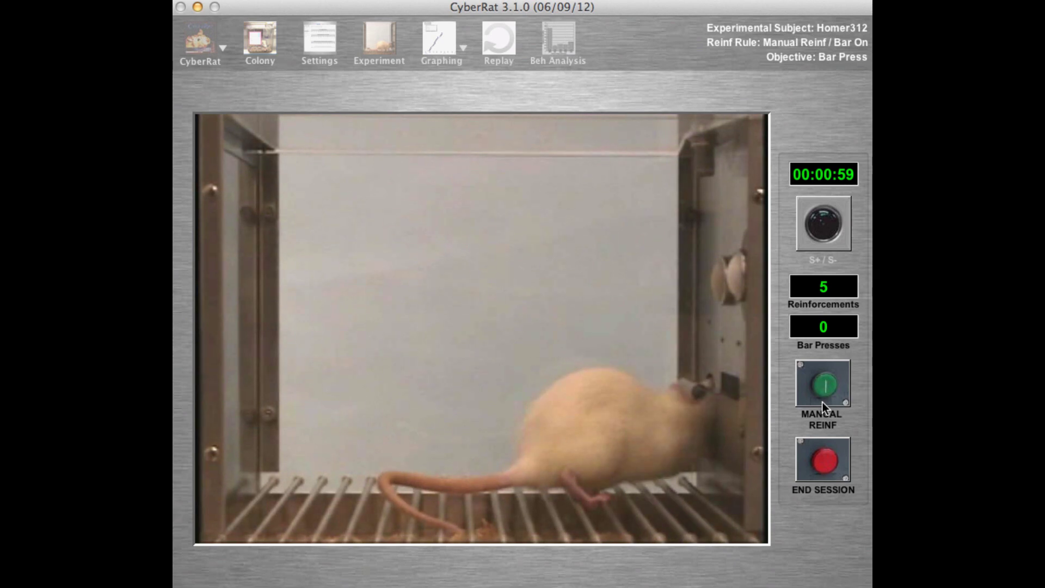
left_click(823, 402)
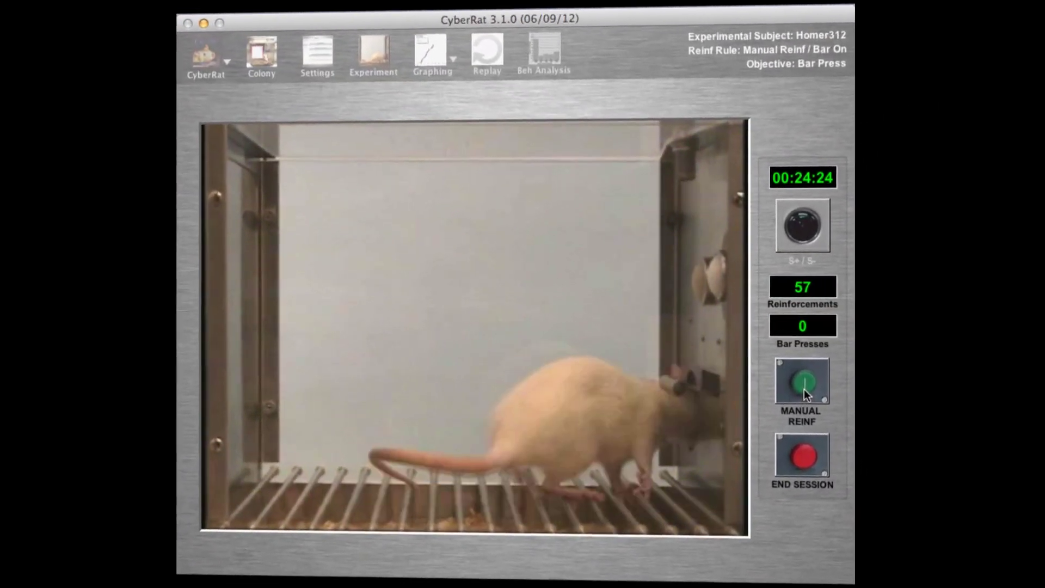
Step: Give four more manual reinforcements as the rat nears and touches the lever
left_click(804, 389)
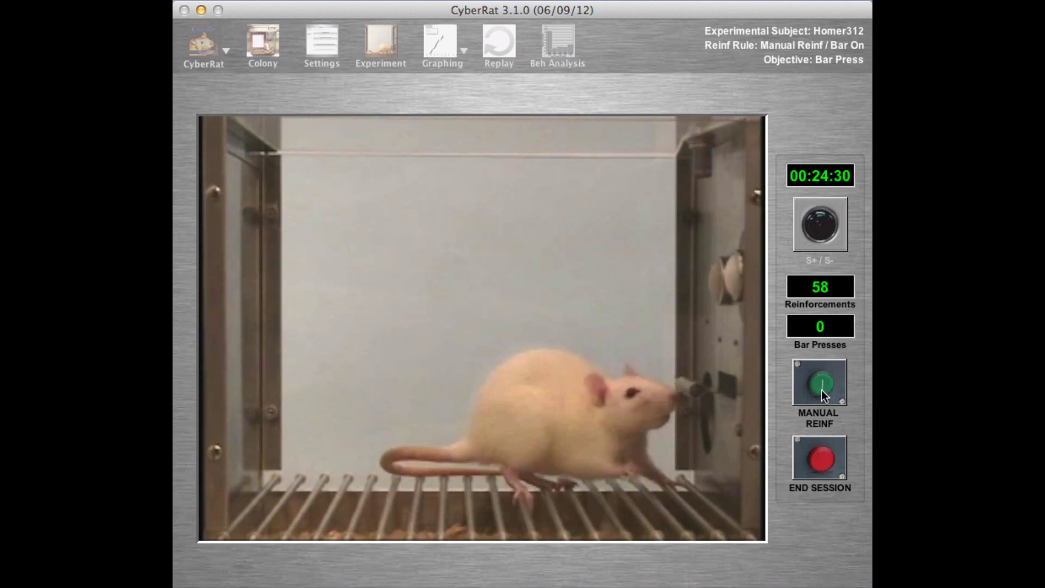
left_click(822, 389)
left_click(818, 393)
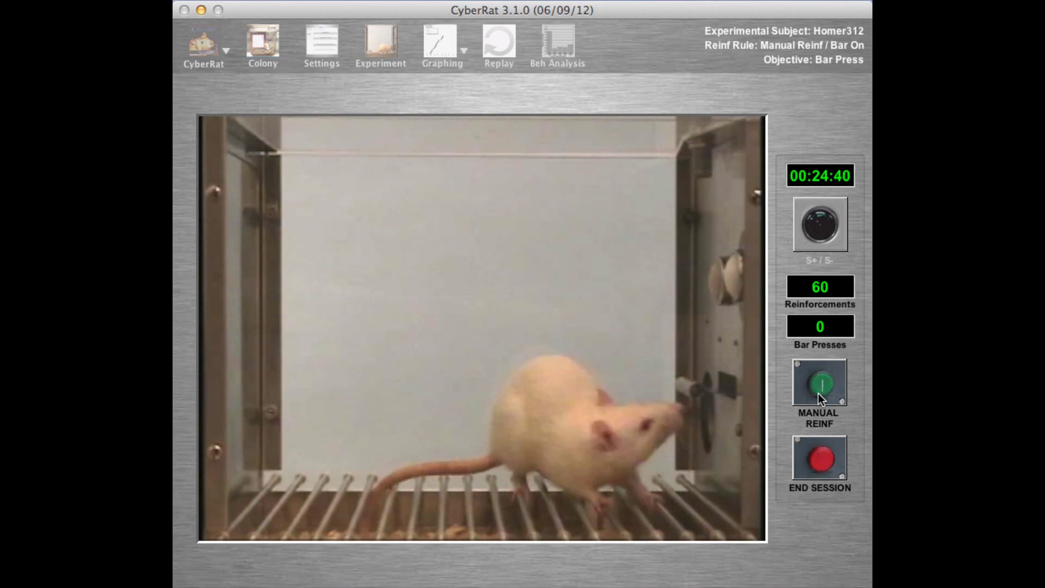
left_click(819, 393)
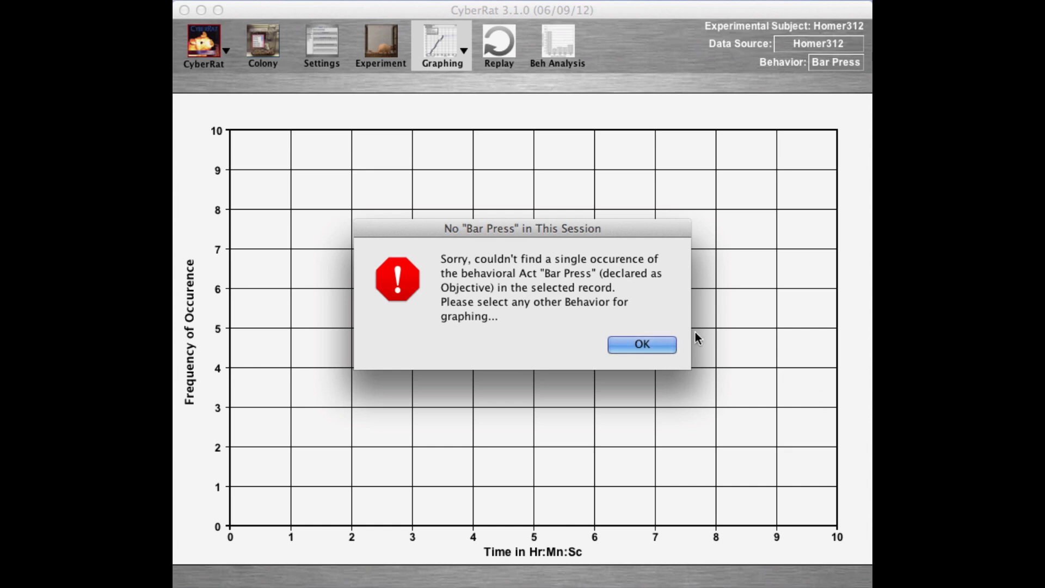
Step: Dismiss the 'No Bar Press in This Session' notice on the graph
left_click(668, 344)
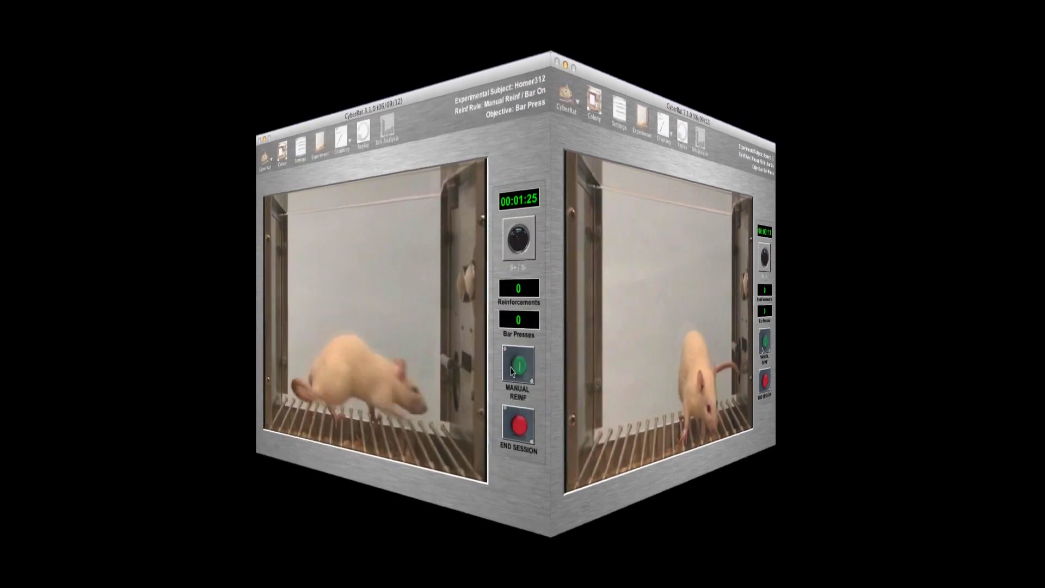
Step: Give nine manual water reinforcements in the new session as the rat approaches and presses the bar
left_click(512, 371)
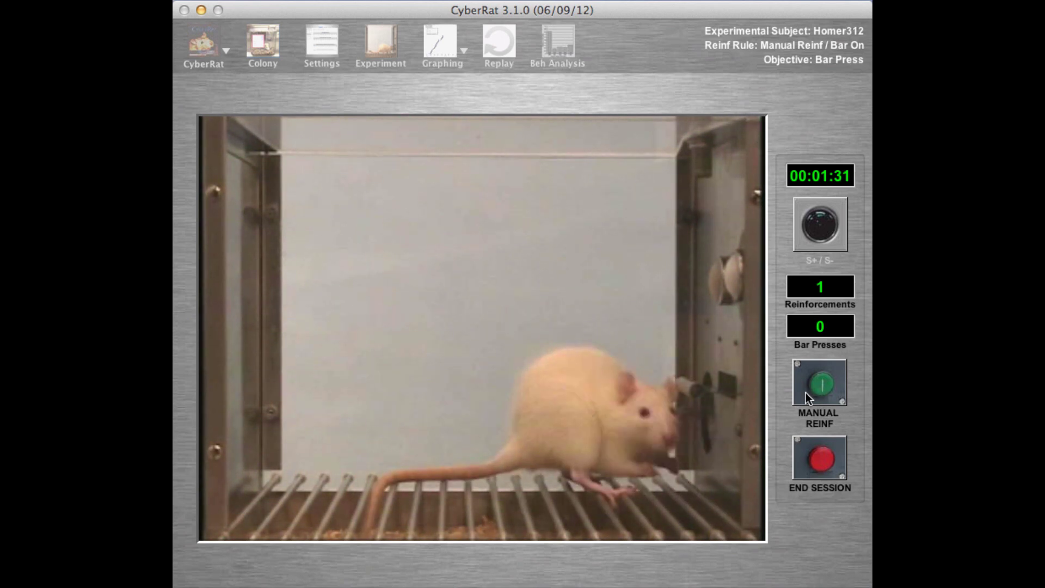
left_click(805, 392)
left_click(806, 390)
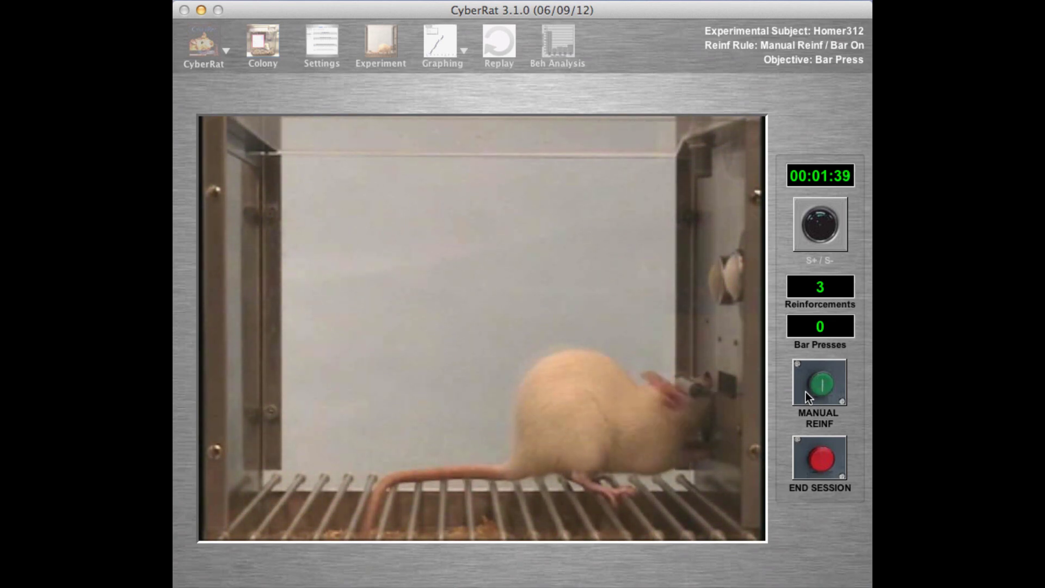
left_click(806, 392)
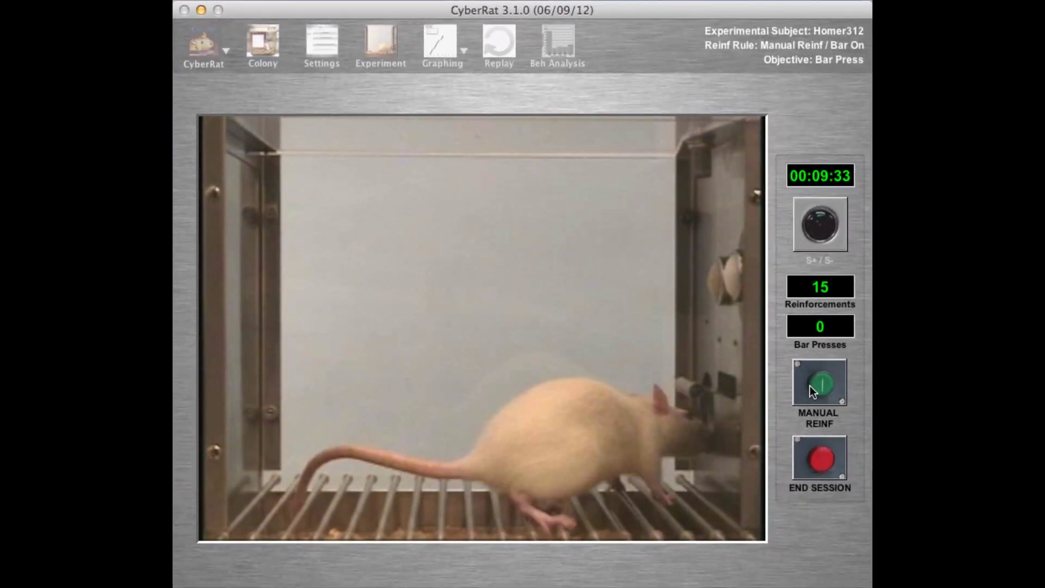
left_click(809, 386)
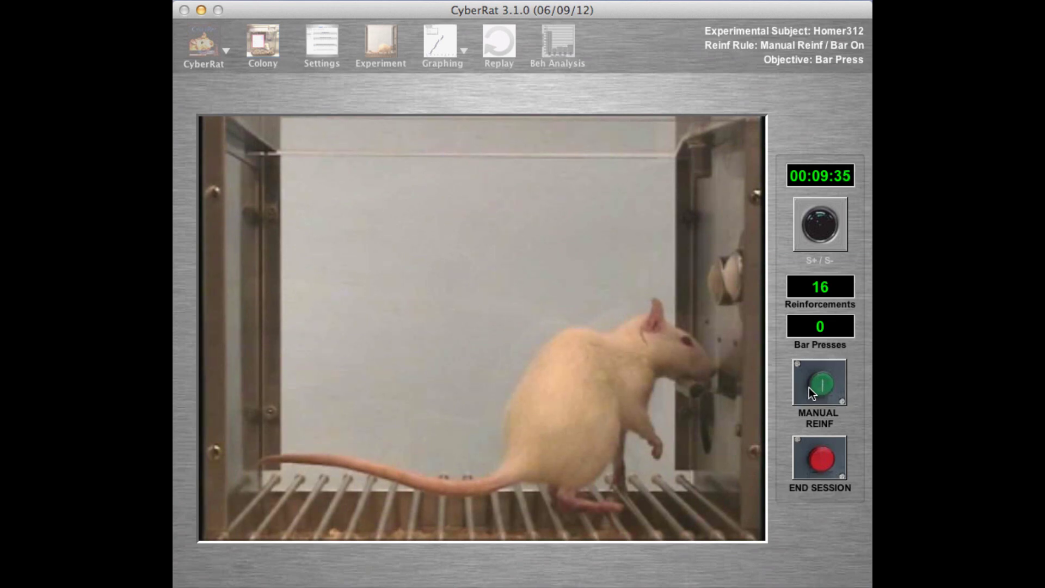
left_click(809, 388)
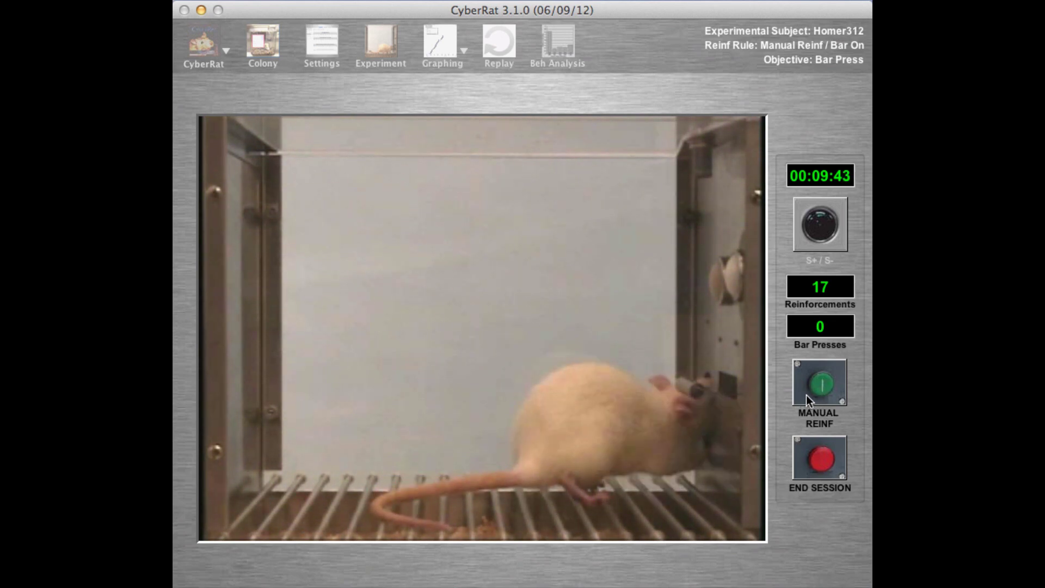
left_click(806, 394)
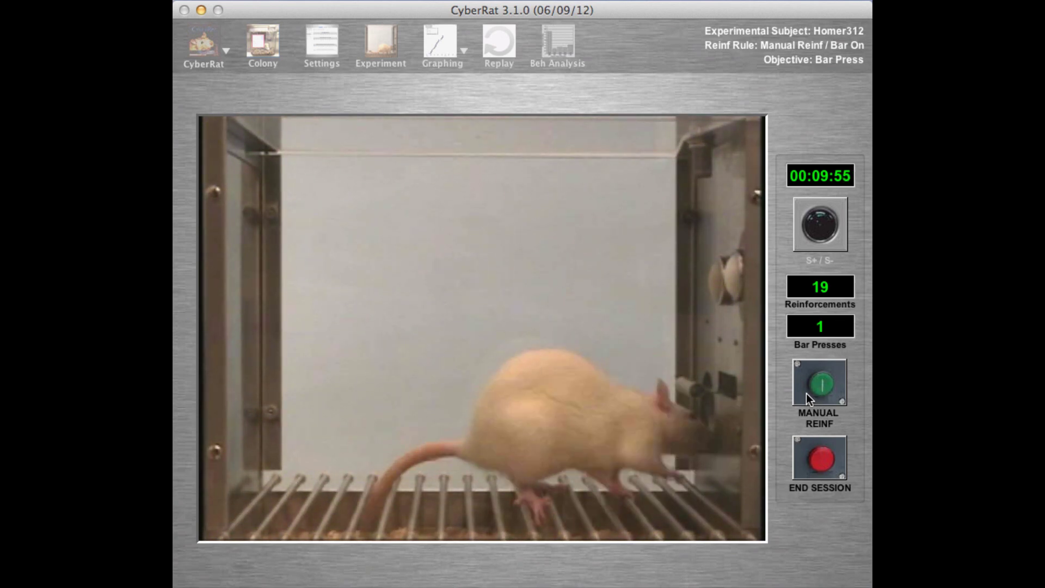
left_click(811, 391)
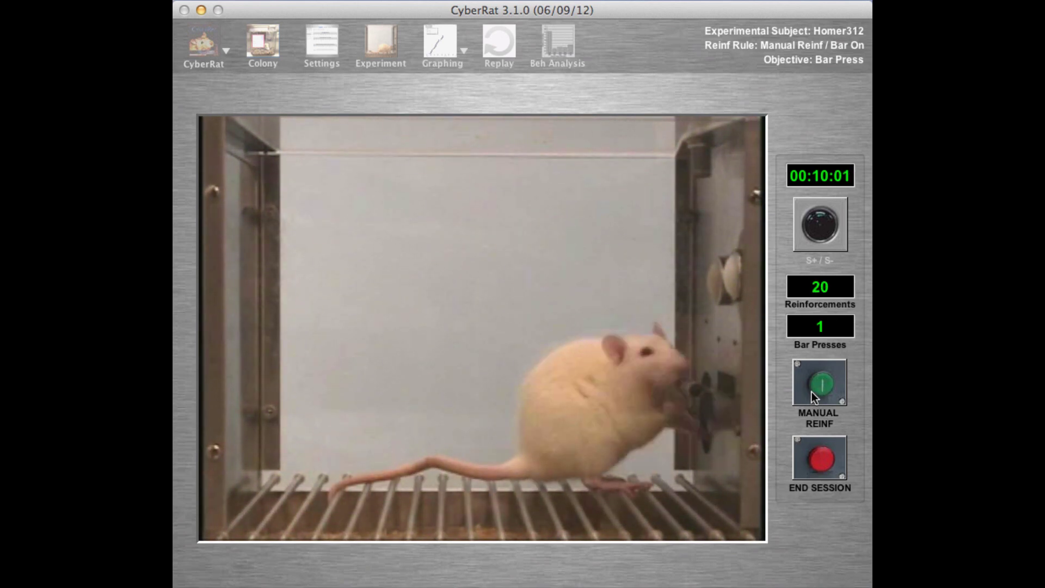
left_click(812, 392)
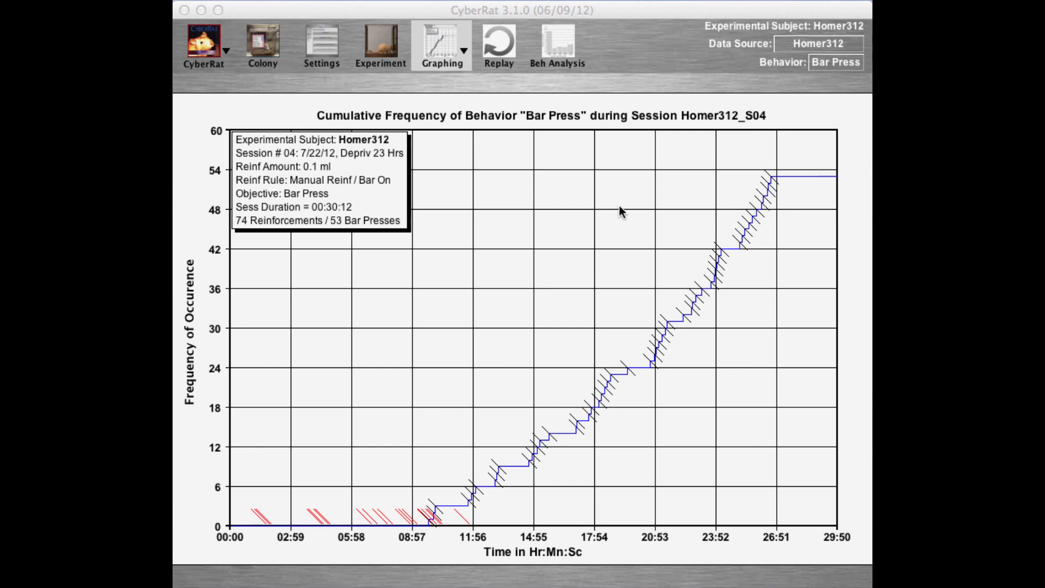
Step: Leave session S04's cumulative graph and bring up the Settings page
left_click(322, 42)
left_click(321, 42)
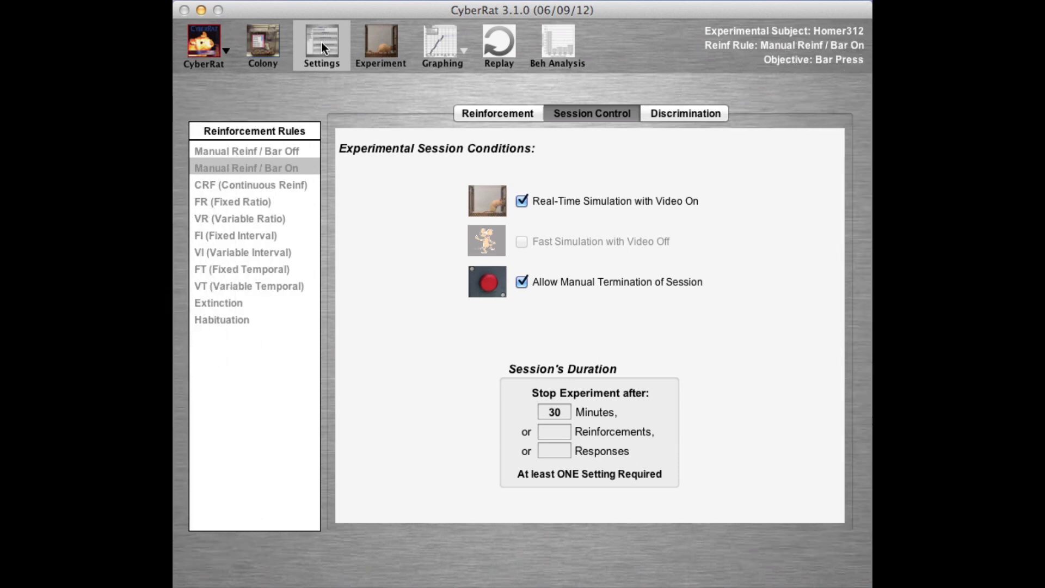
Step: Select CRF (Continuous Reinf) on the Reinforcement tab, then return to Session Control
left_click(477, 113)
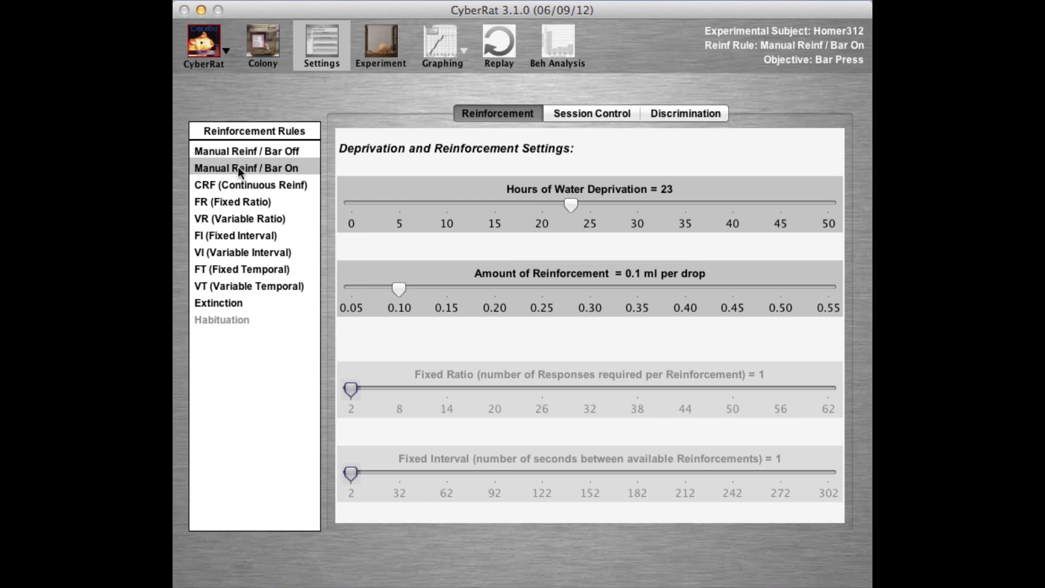
left_click(239, 183)
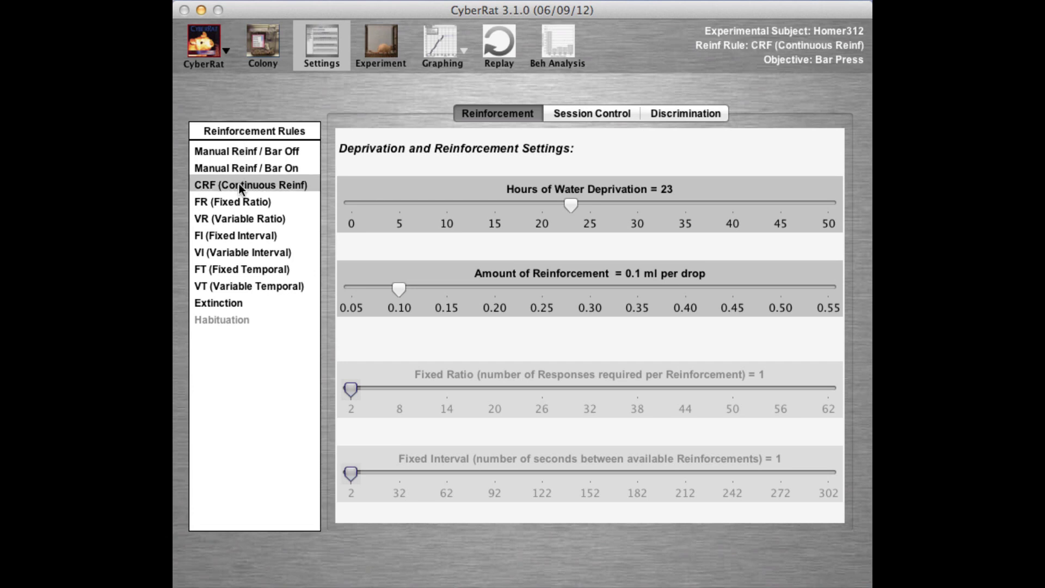
left_click(570, 111)
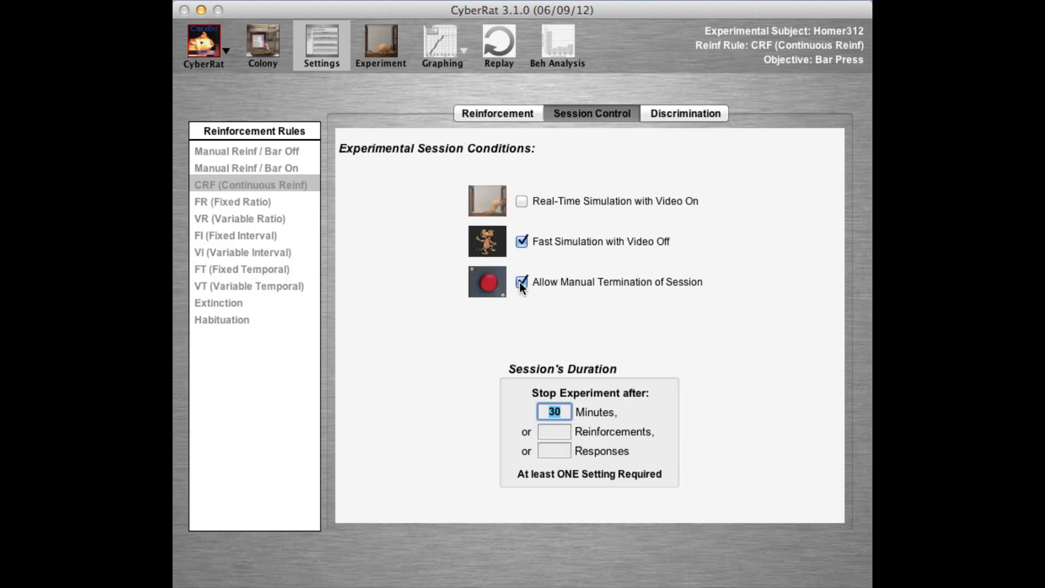
Step: Set the session length to 60 minutes and start the fast simulation run
left_click_drag(565, 411, 549, 411)
type("60")
left_click(382, 47)
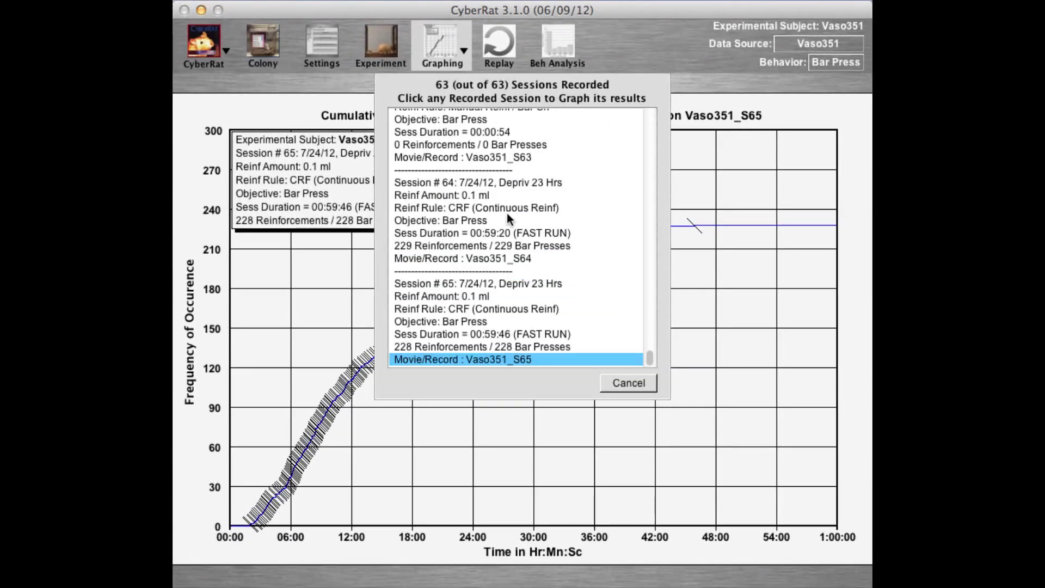
Step: Graph session Vaso351_S64, replay its video near 12:30, then chart behavior probabilities
left_click(498, 258)
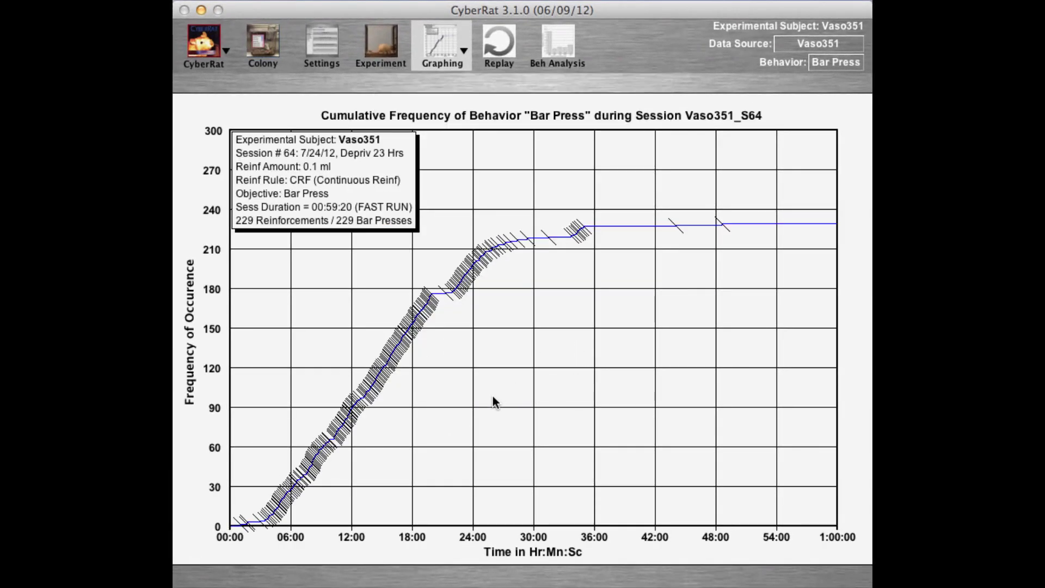
left_click(356, 413)
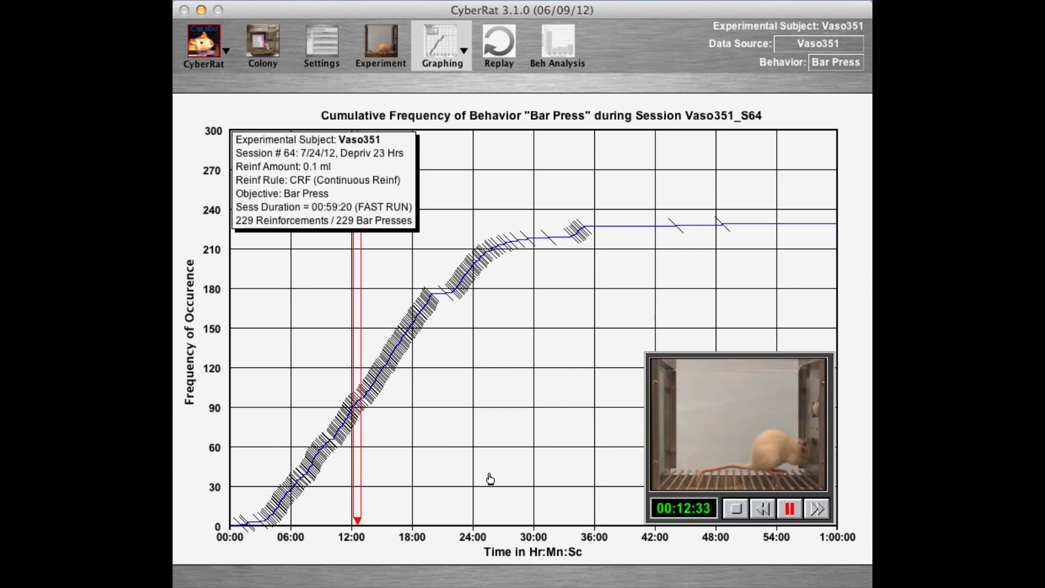
left_click(737, 512)
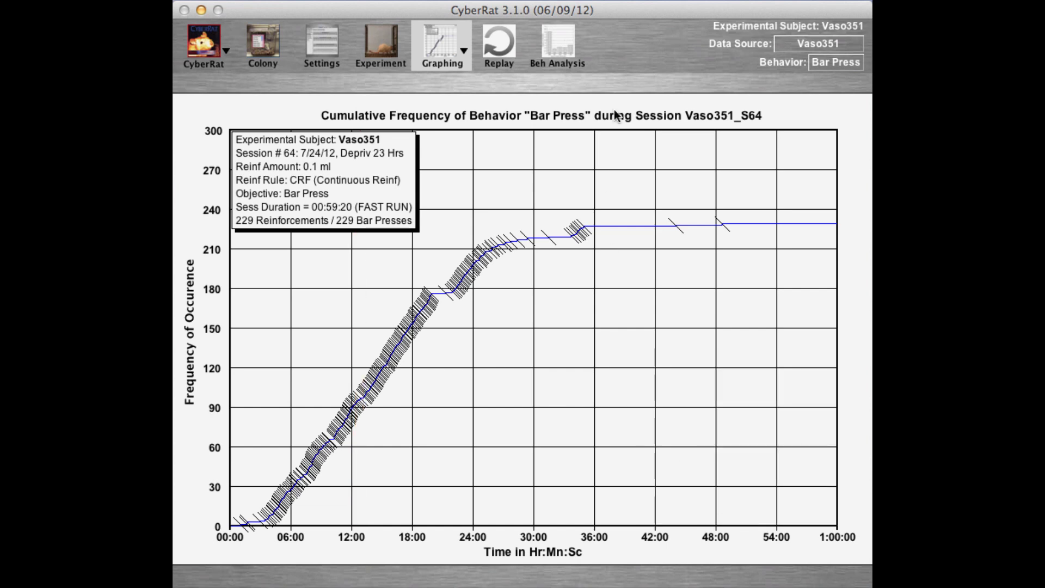
left_click(560, 53)
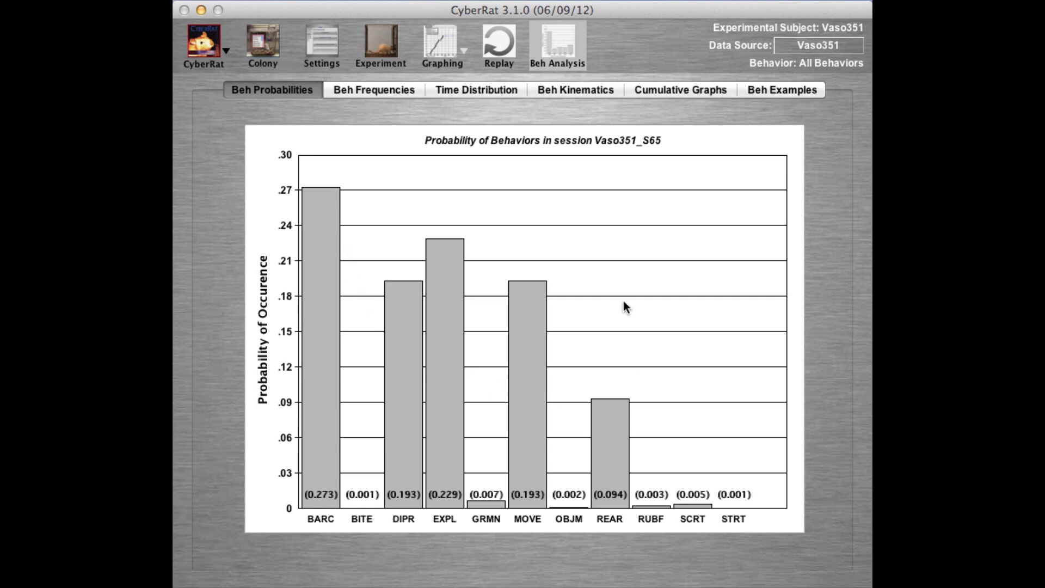
Step: View the Beh Kinematics transition table for Vaso351_S65, totaling 1754 behaviors
left_click(587, 92)
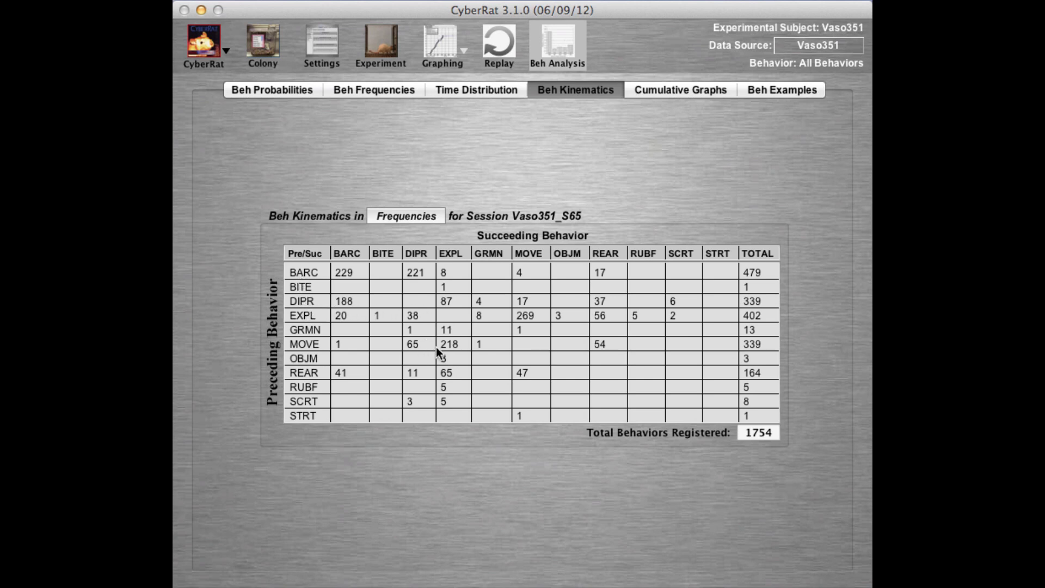
left_click(711, 90)
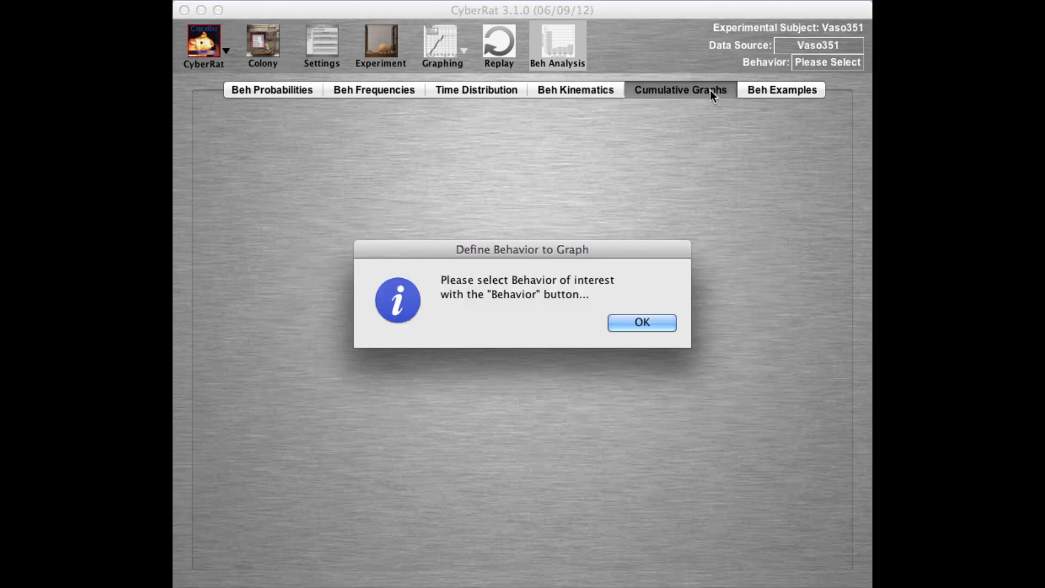
Step: Graph cumulative GRMN frequency for session Homer312_S05, reaching 8 by 30:00
left_click(632, 321)
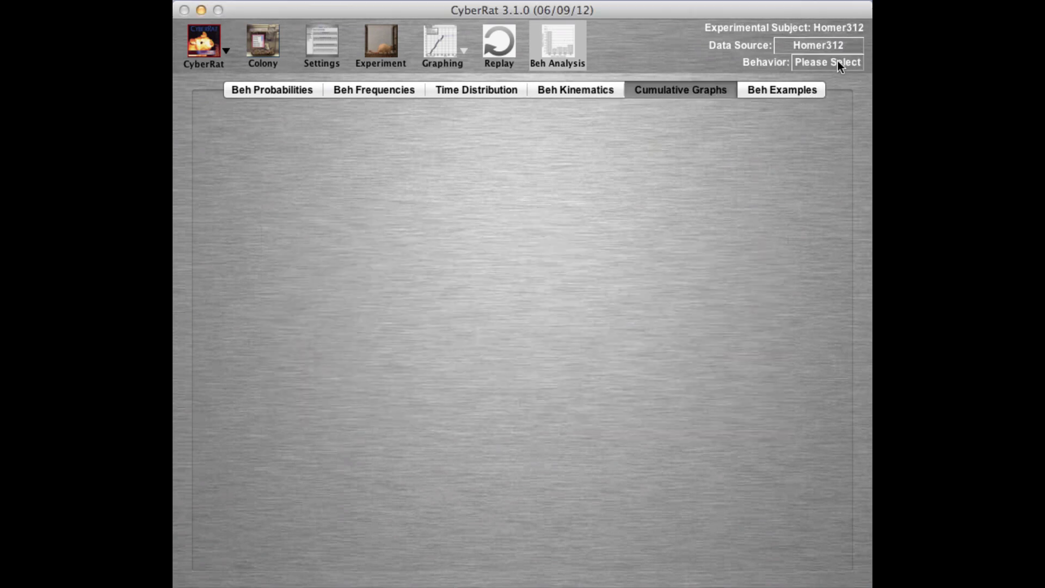
left_click(837, 65)
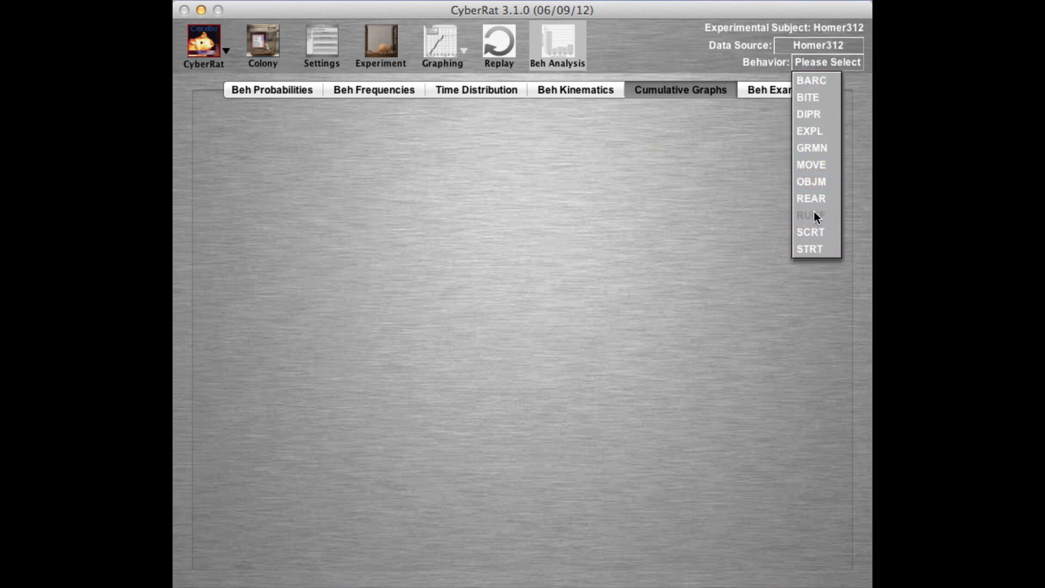
left_click(816, 153)
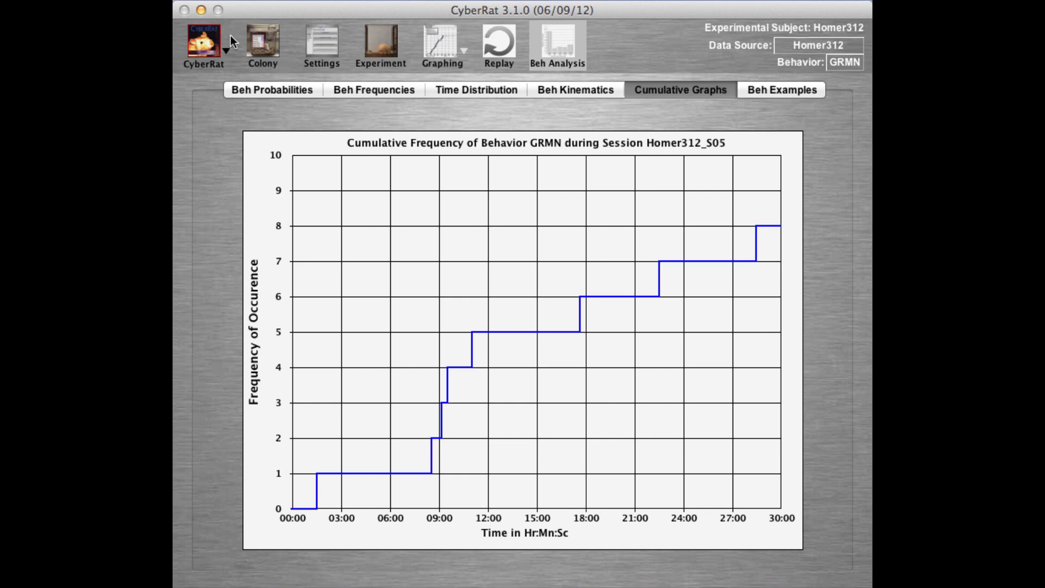
left_click(195, 66)
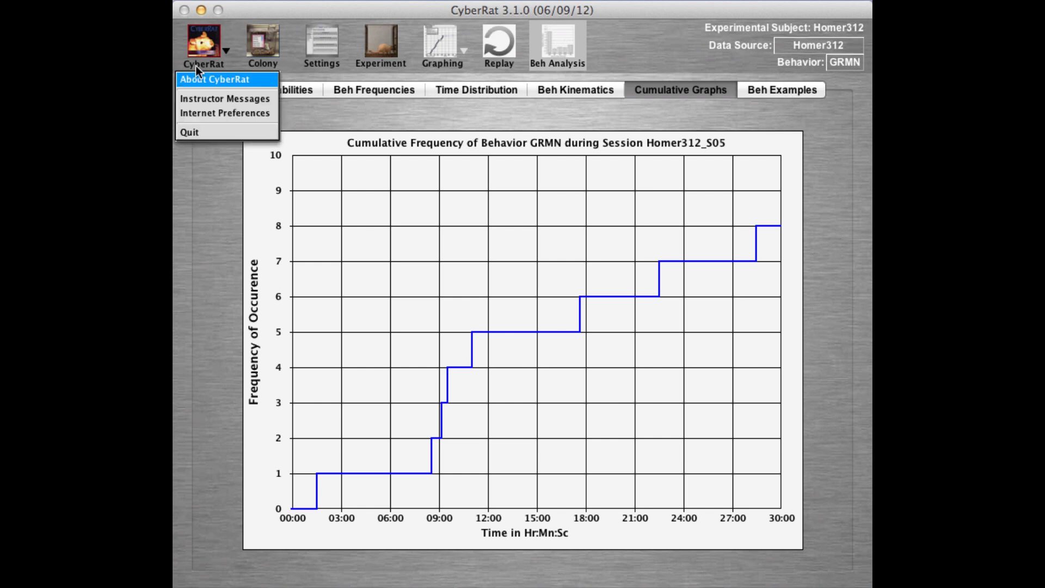
Step: Quit CyberRat, leaving the 'Rattus cyberneticus' title screen showing
left_click(195, 132)
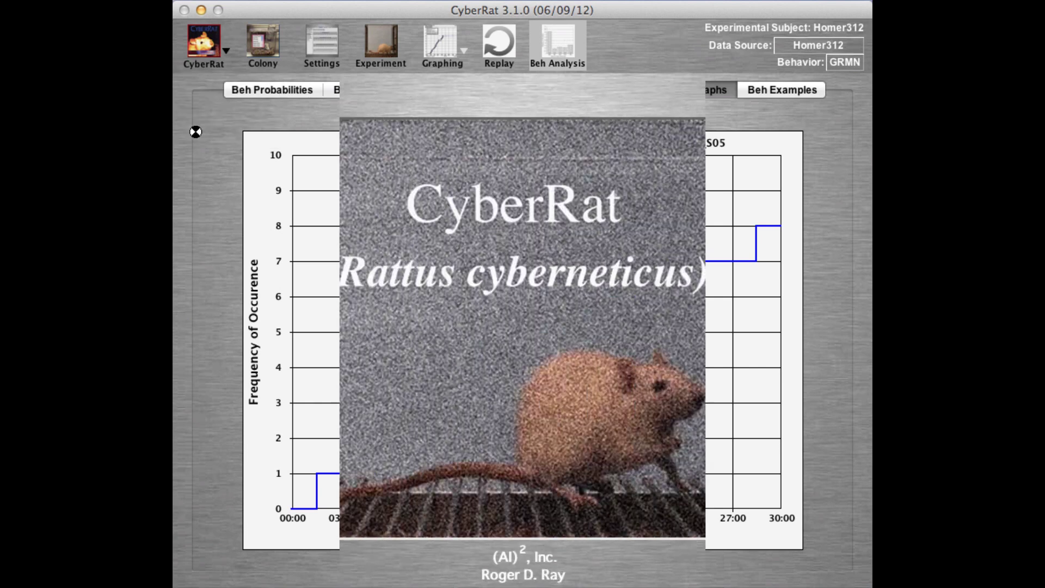